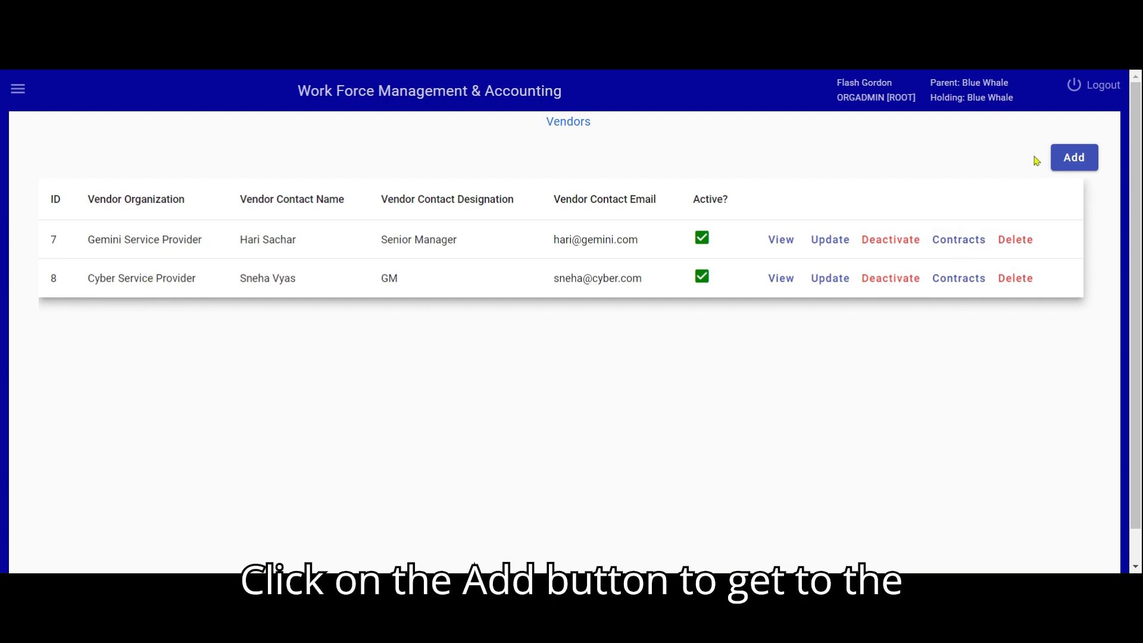
Open the form for creating a new vendor organization.
click(1075, 156)
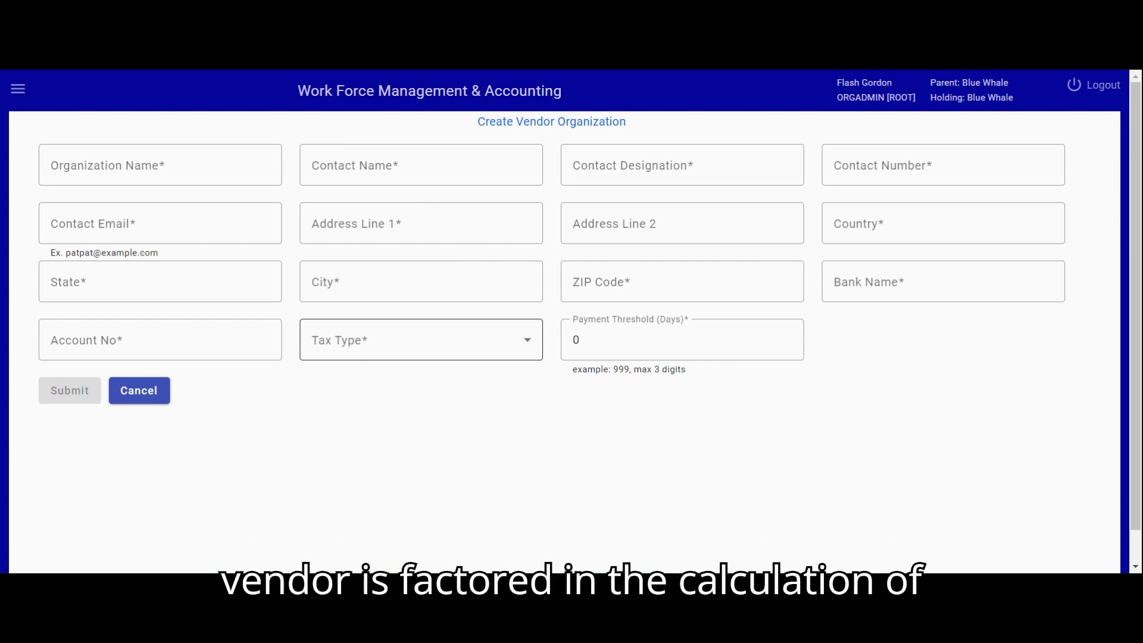
click(375, 347)
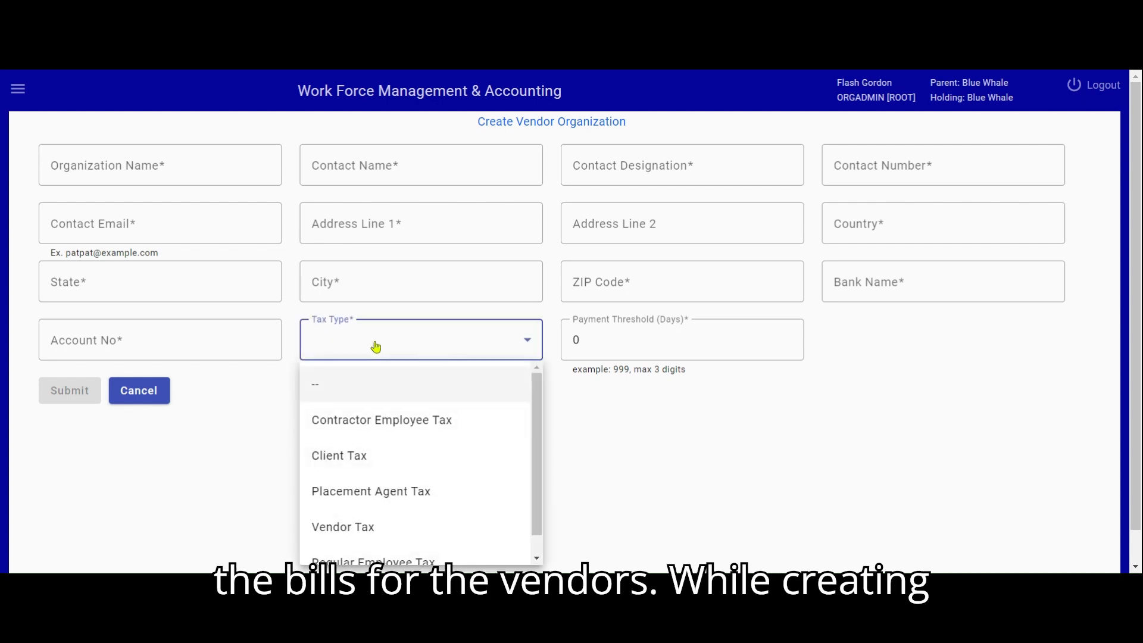
drag(539, 423, 540, 462)
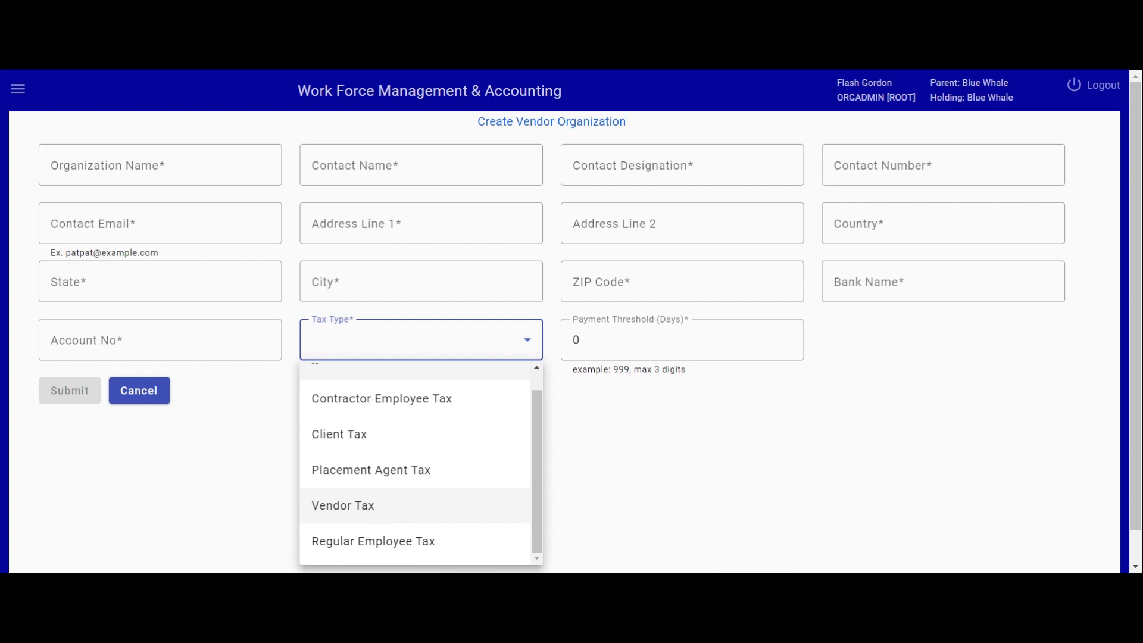
click(381, 506)
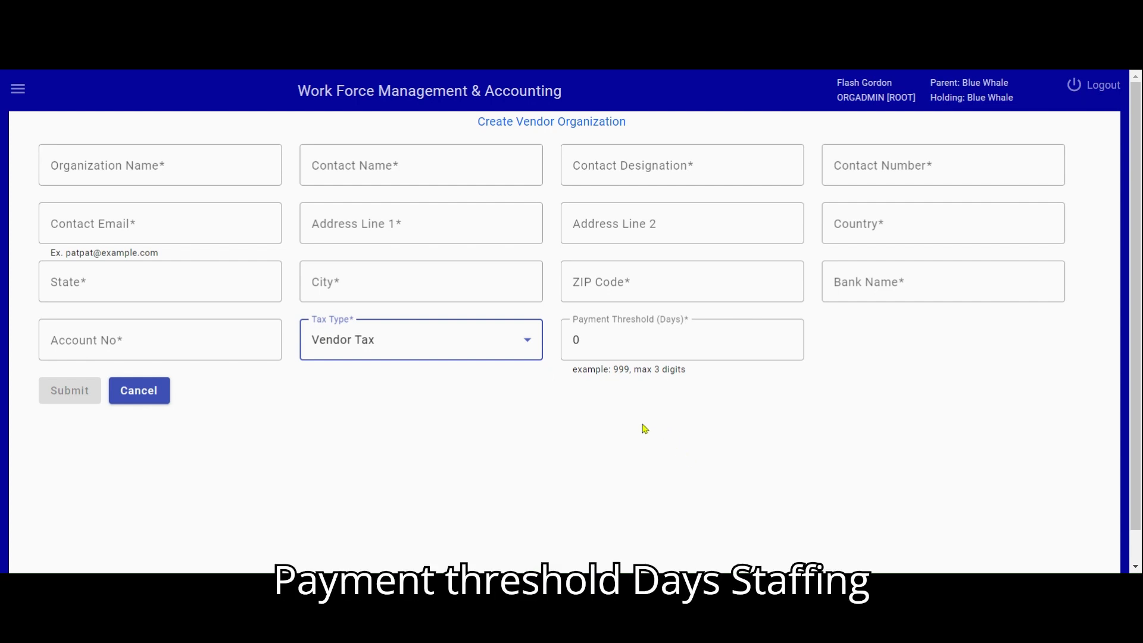
mouse_move(622, 337)
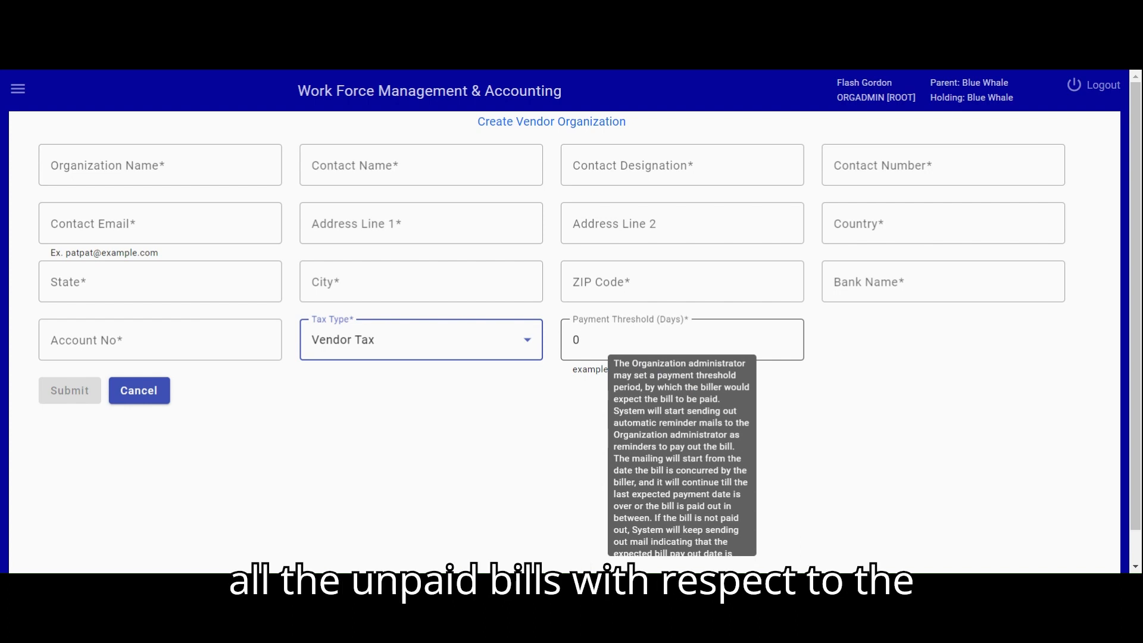
click(598, 341)
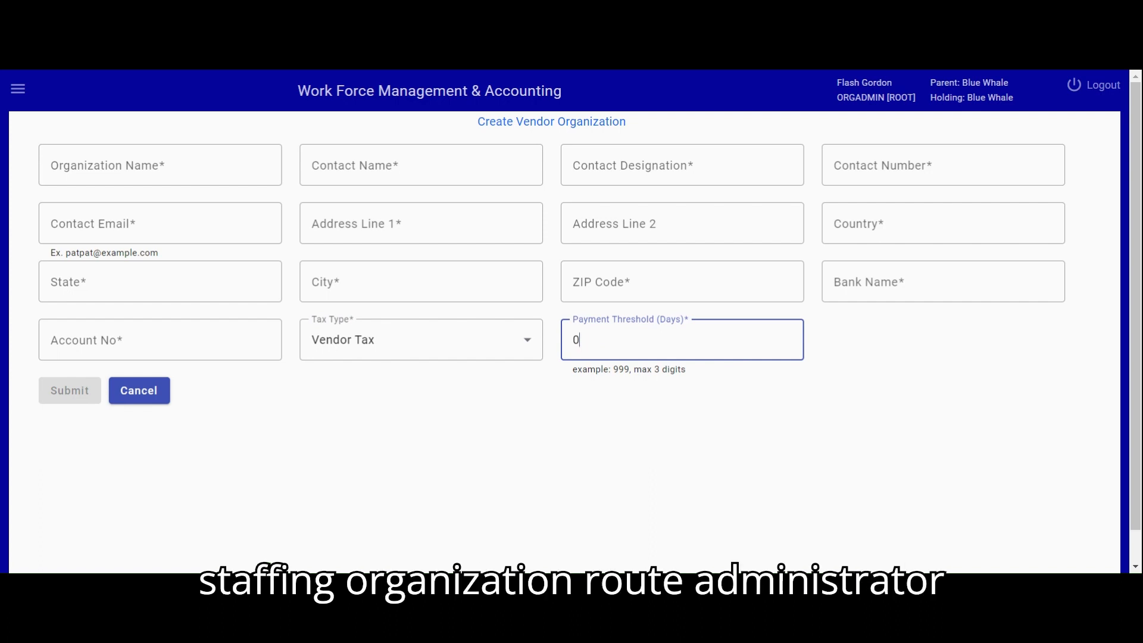
key(BackSpace)
text(7)
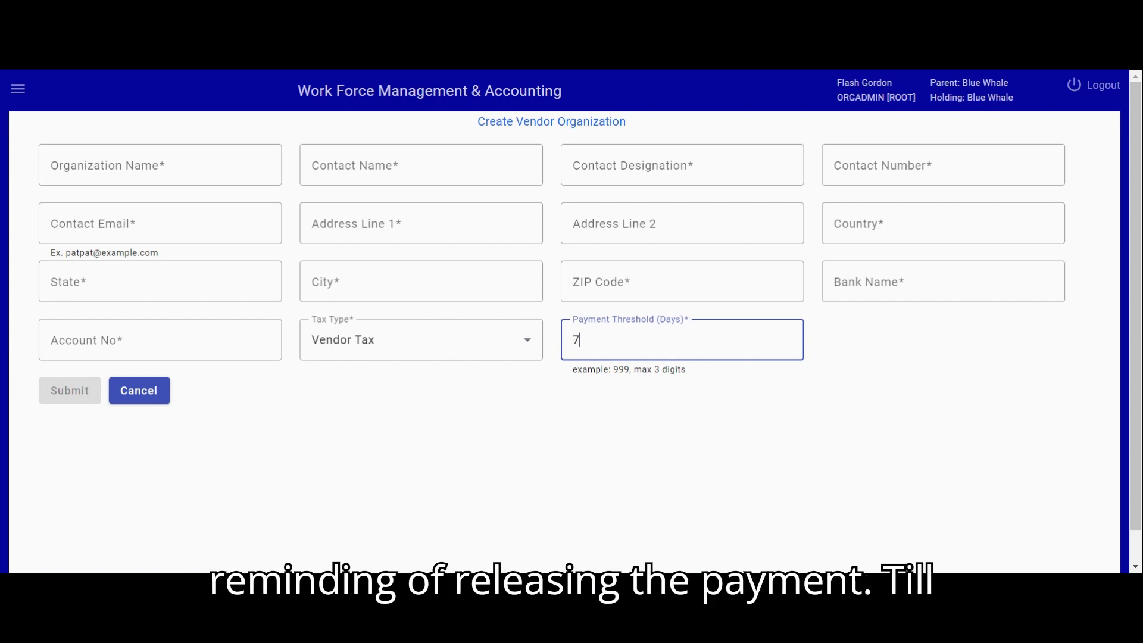
click(325, 71)
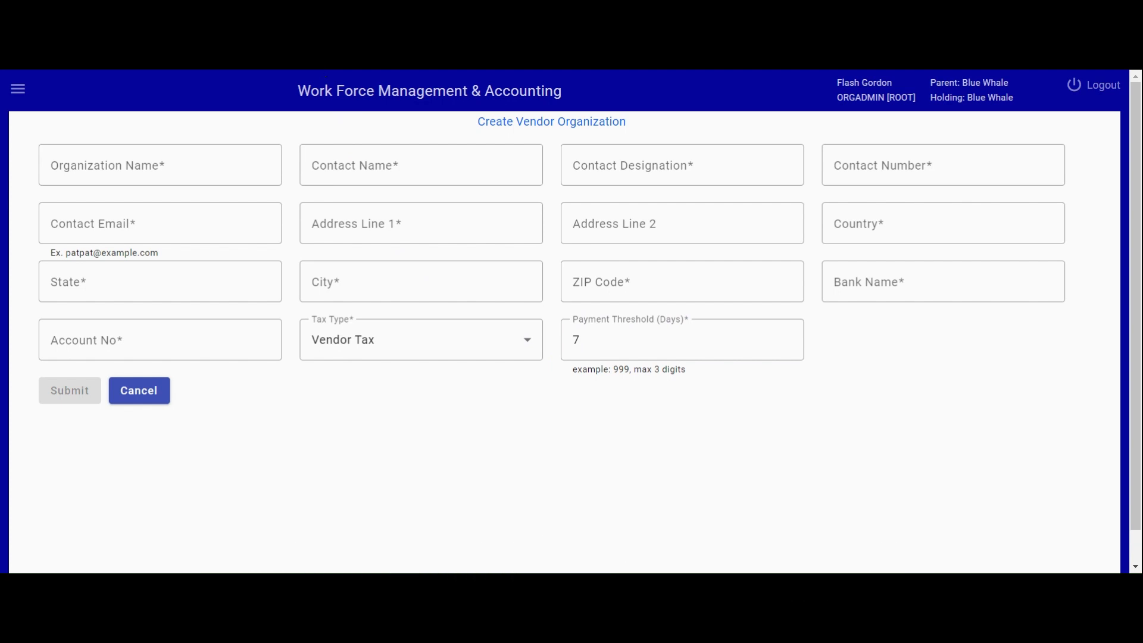
click(189, 158)
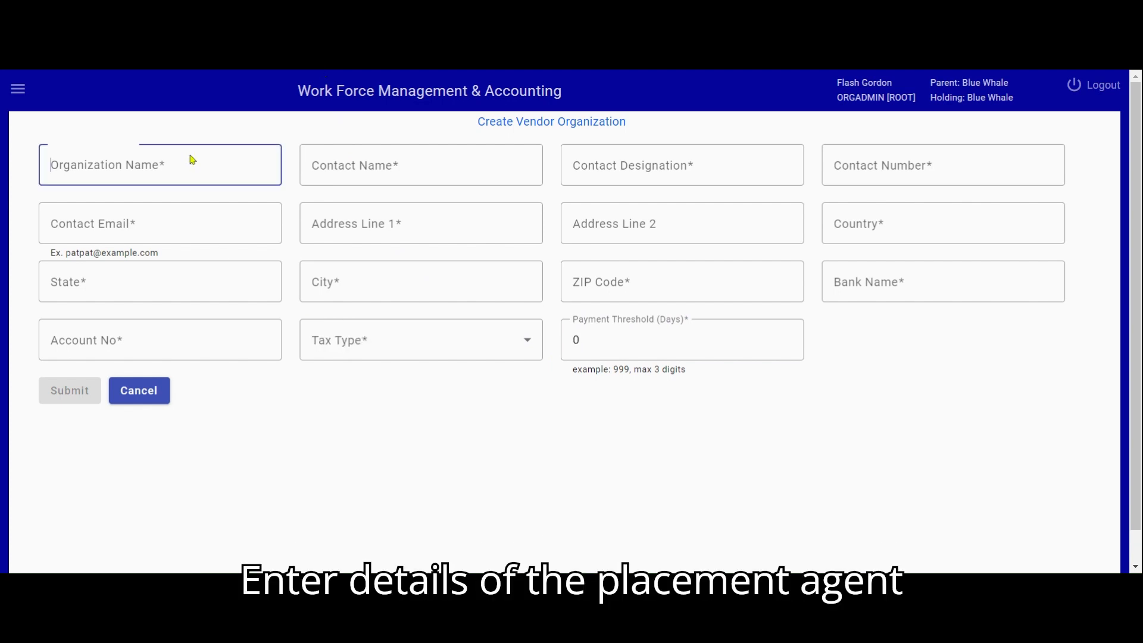
text(New Vendor)
key(Tab)
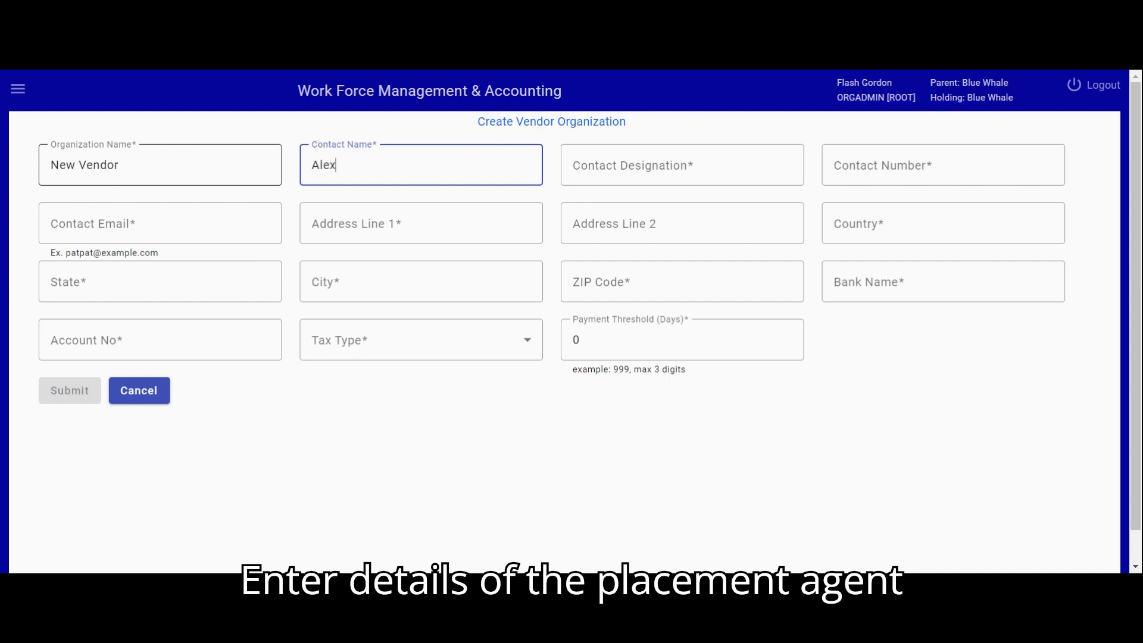
key(Tab)
text(GN)
key(Tab)
Fill in the contact's e-mail and street address, and set the country to USA.
click(182, 225)
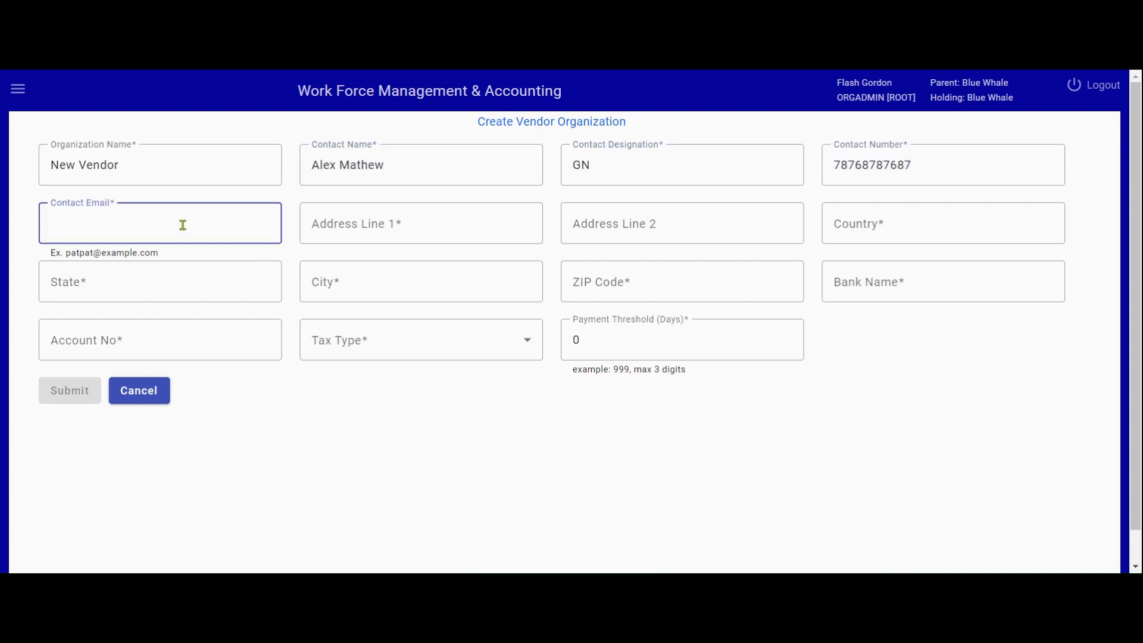
key(Tab)
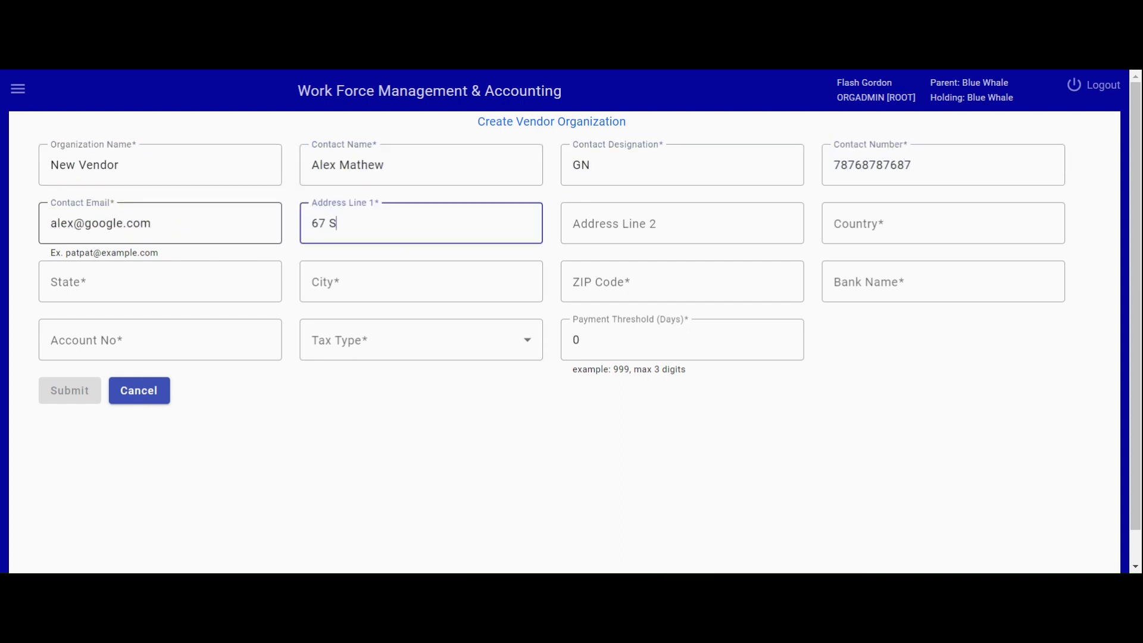
key(Tab)
Set the state to VA and city to Sujart, fill in the ZIP code, and start the bank name.
key(Tab)
text(USA)
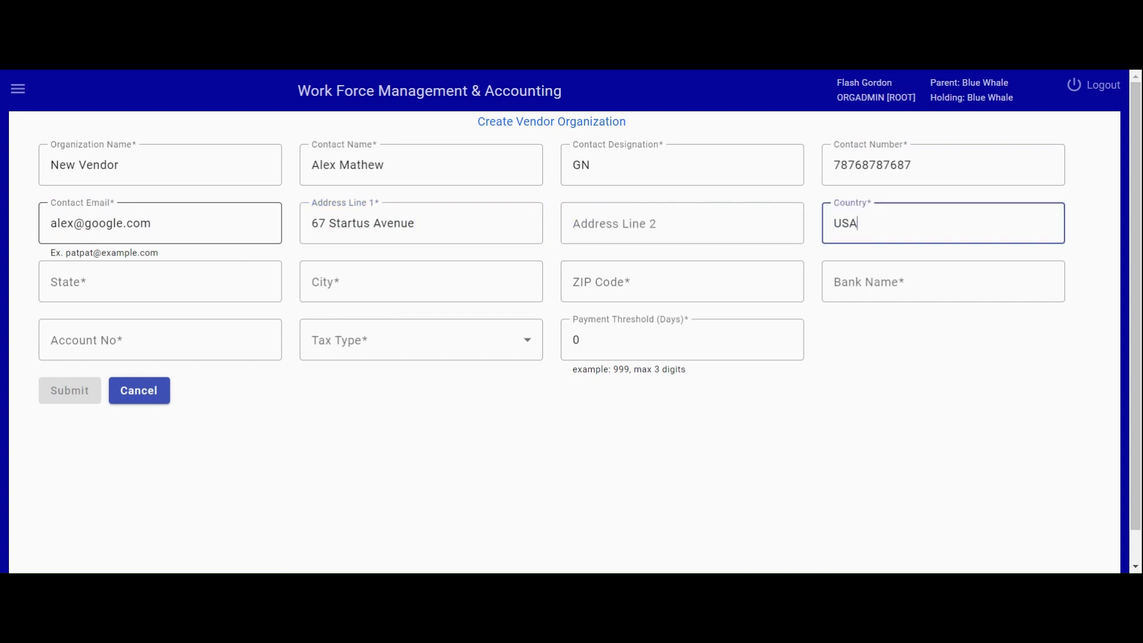
key(Tab)
text(VA)
key(Tab)
text(Su)
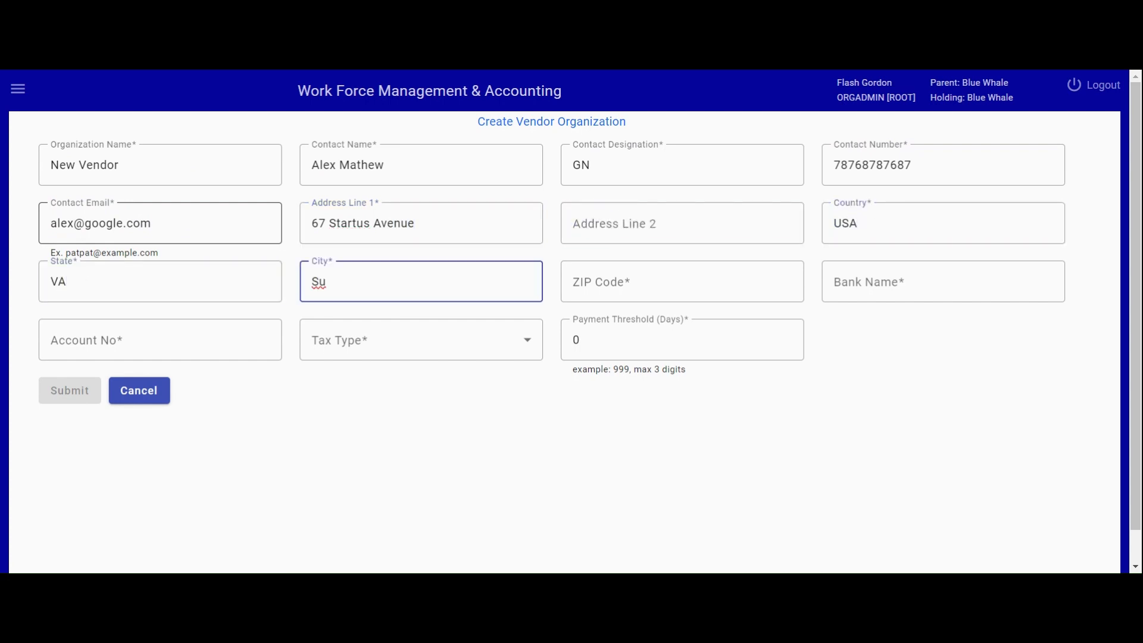
text(jart)
key(Tab)
text(76567)
key(Tab)
text(C)
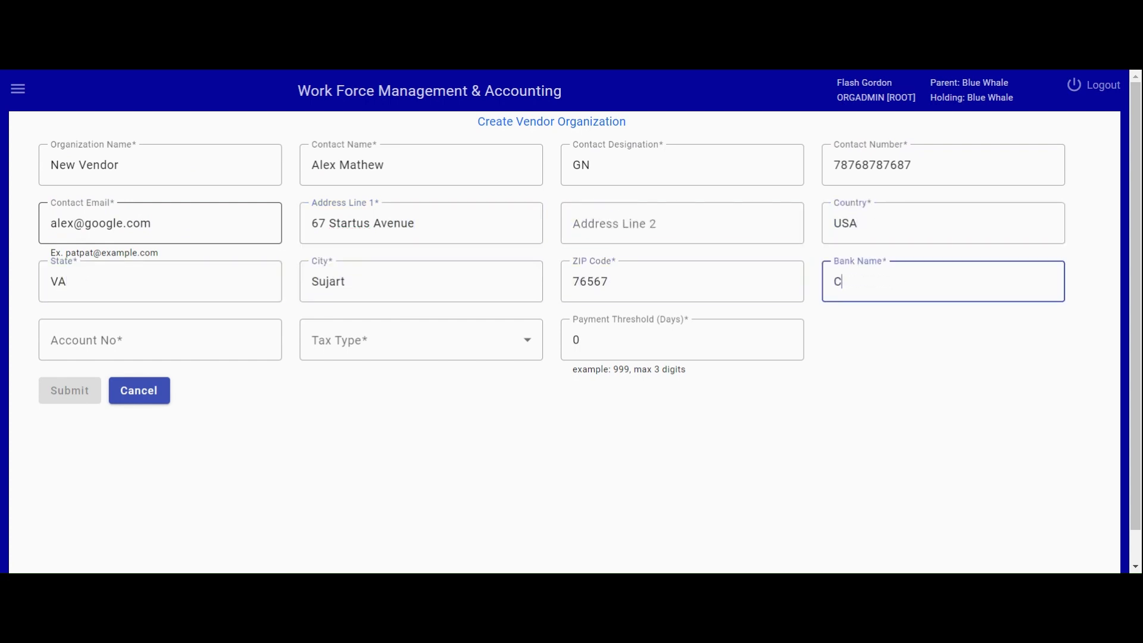
Pick Chase Bank, fill in the account number, choose Vendor Tax and set the payment threshold to 7 days.
click(945, 327)
click(202, 340)
click(387, 349)
click(387, 440)
click(604, 340)
key(BackSpace)
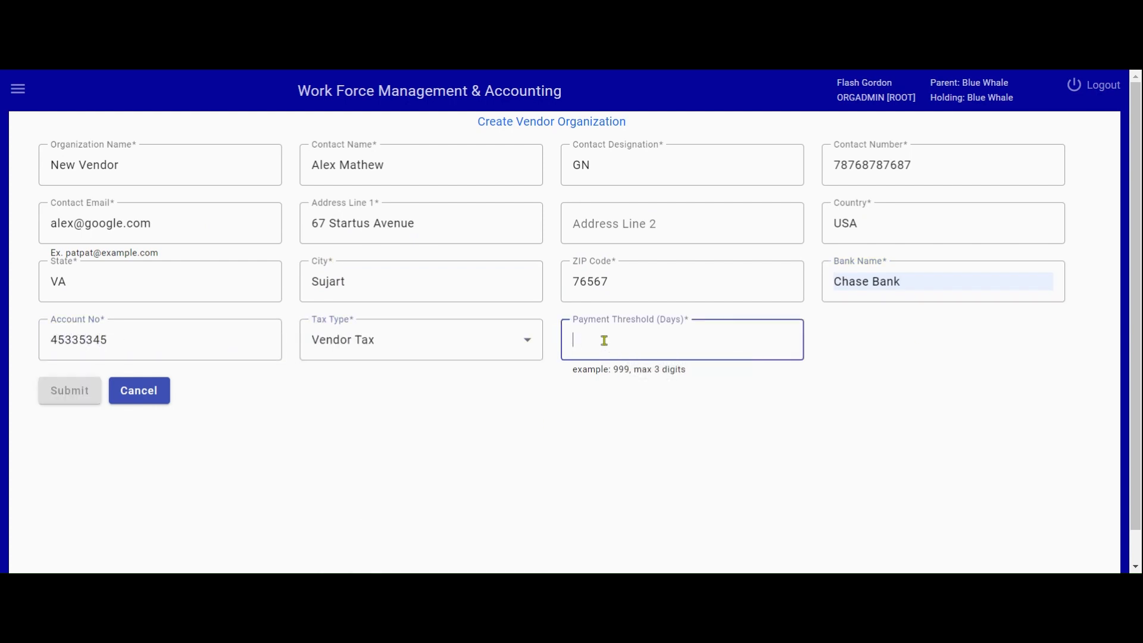
text(7)
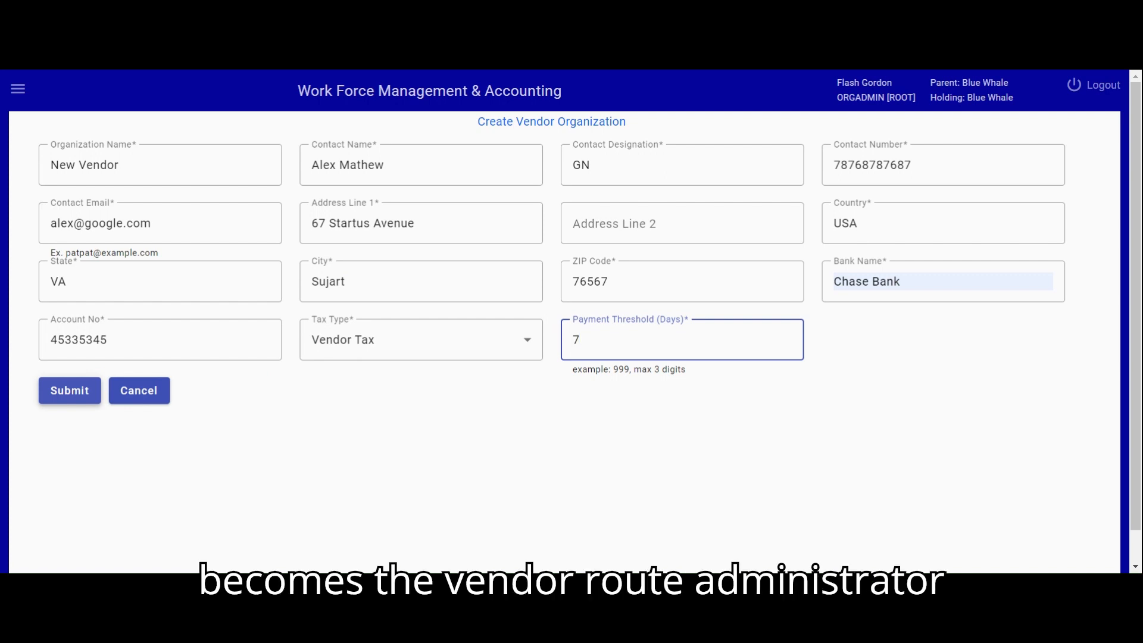
click(264, 75)
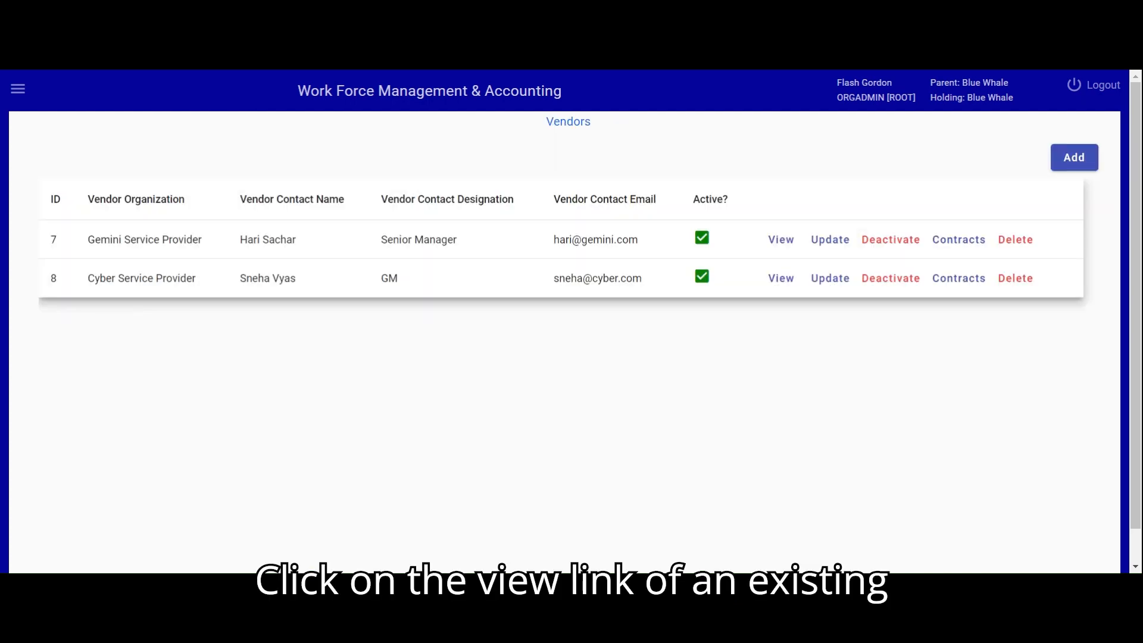
View the Gemini Service Provider vendor's details and return to the vendor list.
click(782, 241)
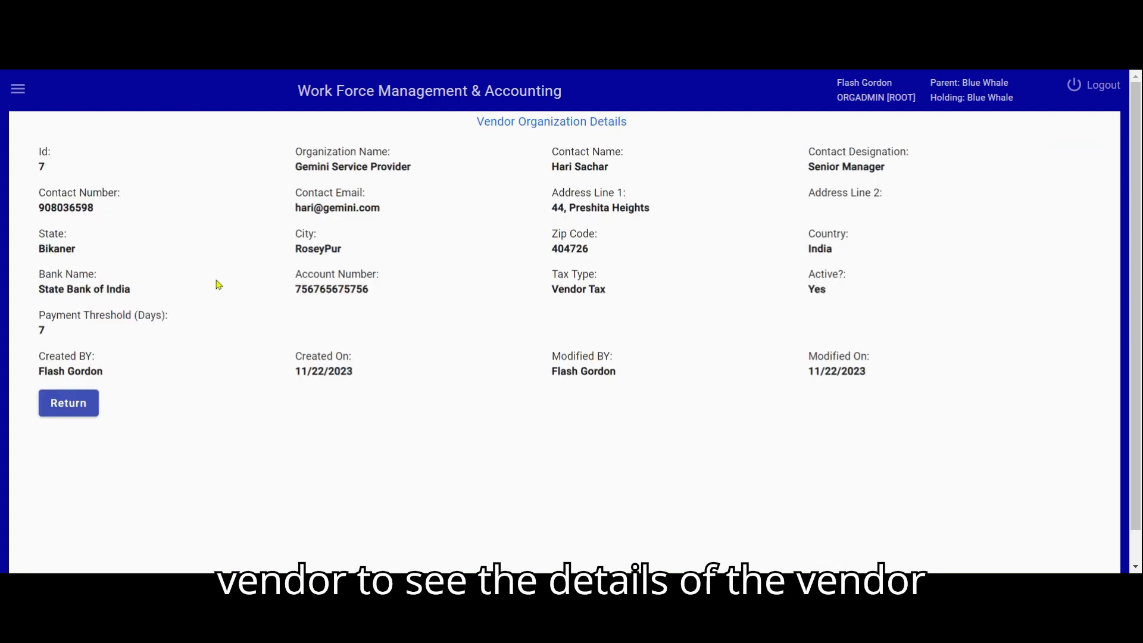
click(83, 411)
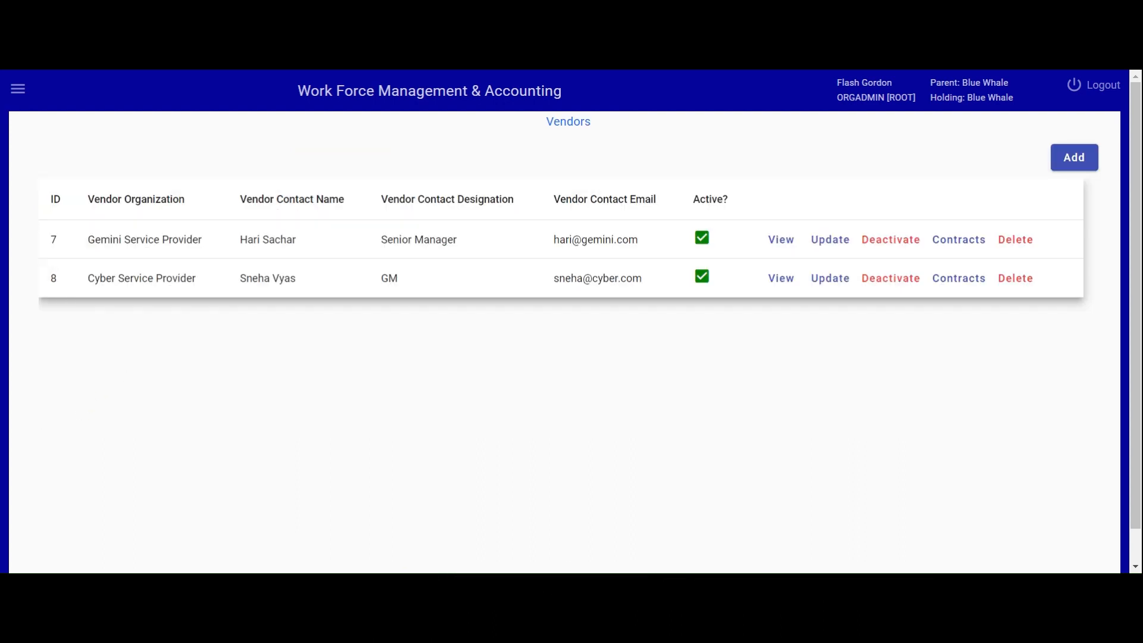
Start deactivating the Gemini Service Provider vendor.
click(830, 241)
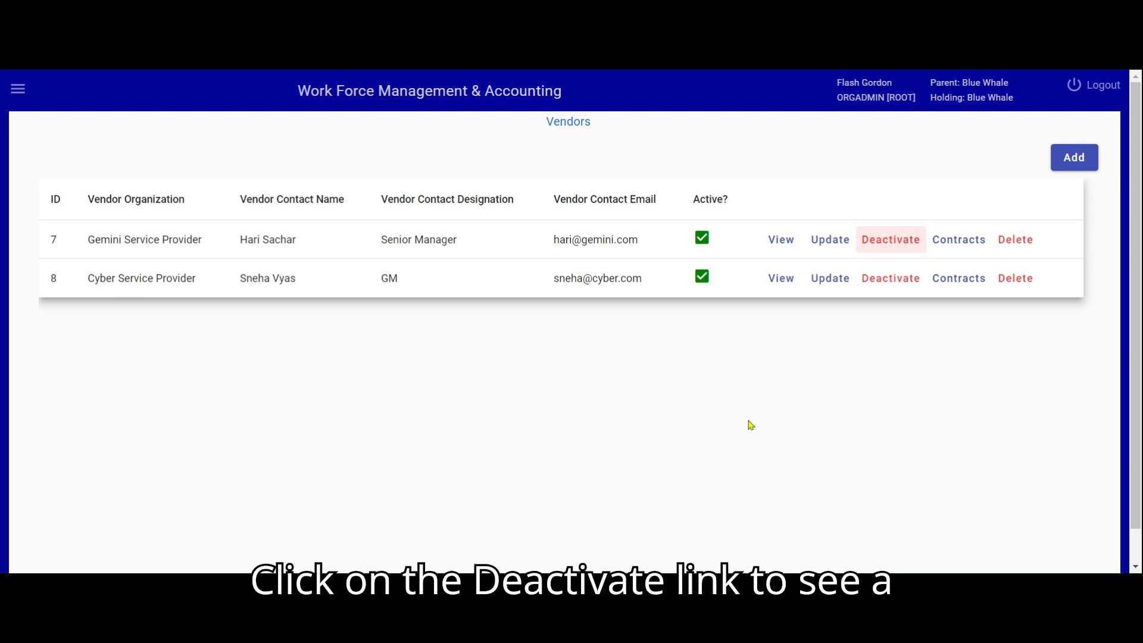
click(886, 241)
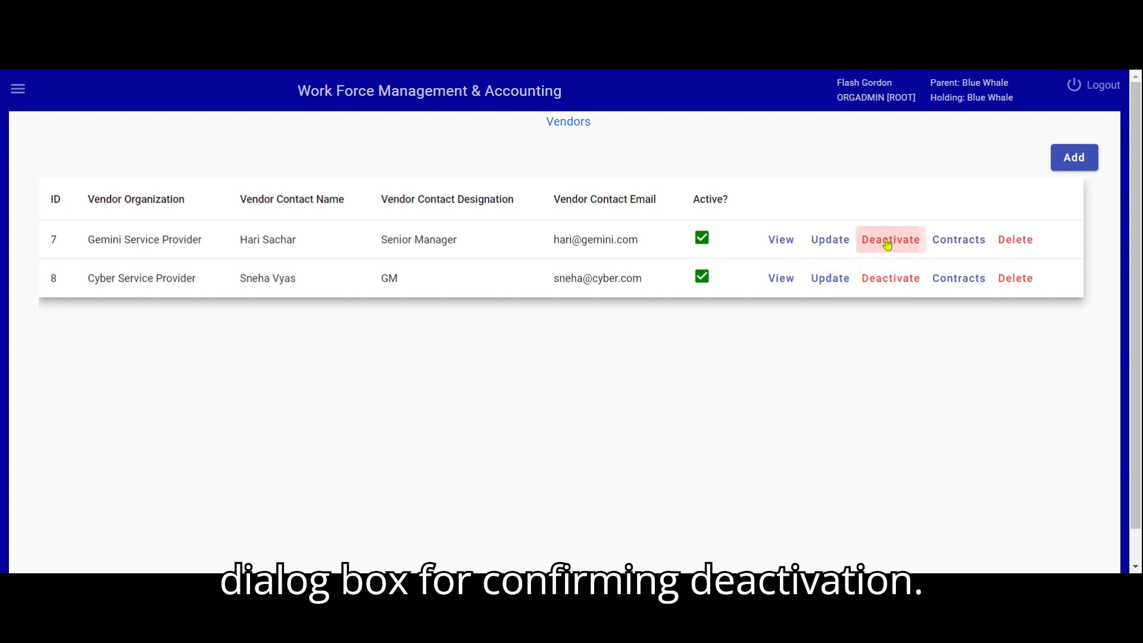